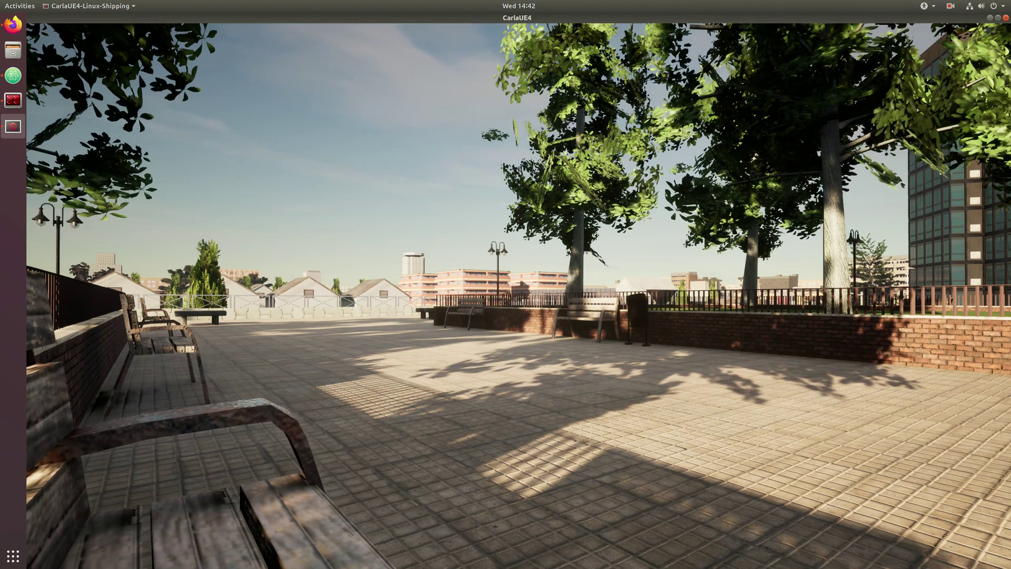
# Load the custom campus map from the terminal and turn the simulator camera up toward the sun above the distant map.
pyautogui.hotkey('alt', 'Tab')
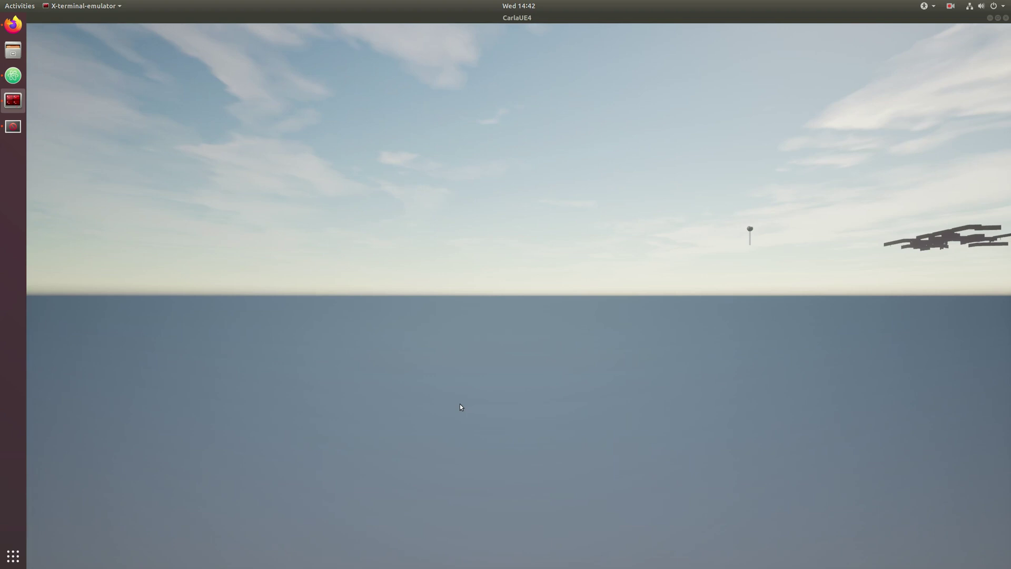
pyautogui.click(602, 337)
pyautogui.moveTo(658, 260); pyautogui.dragTo(768, 190)
pyautogui.moveTo(695, 242); pyautogui.dragTo(643, 181)
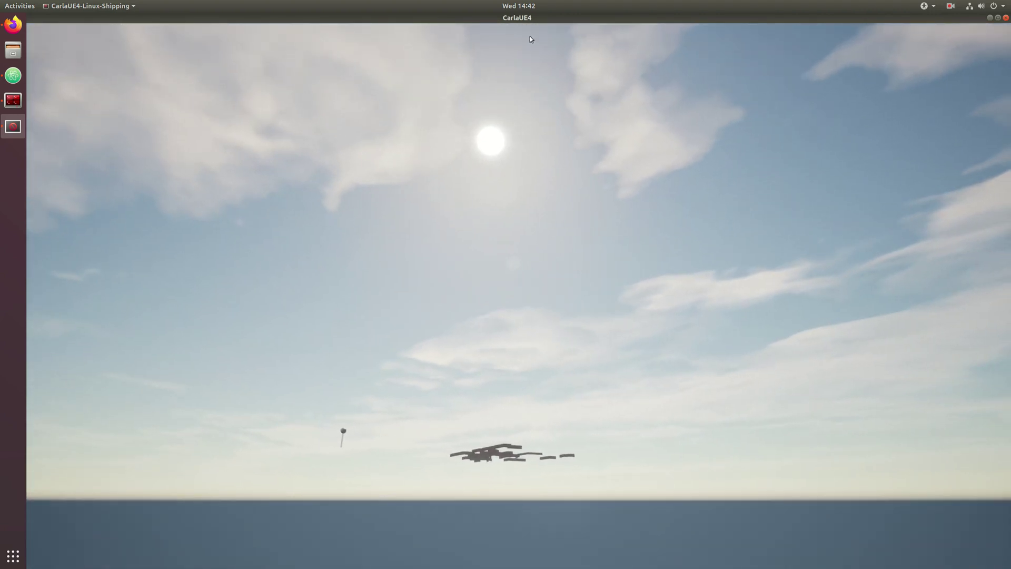
# Change the weather to a dim, cloudy sunset from the terminal and fly the simulator camera to an overview of the campus.
pyautogui.hotkey('alt', 'Tab')
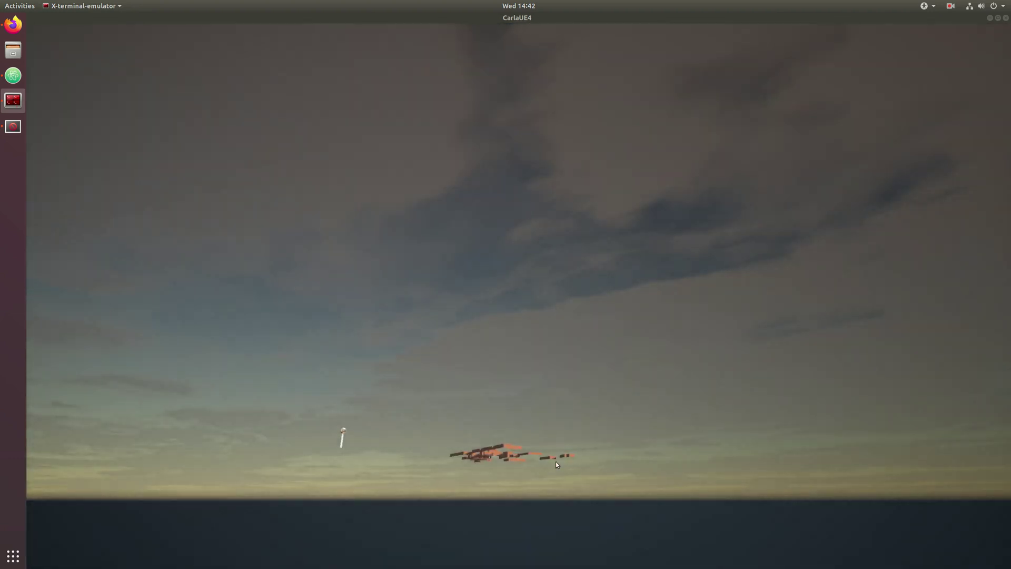
pyautogui.click(548, 417)
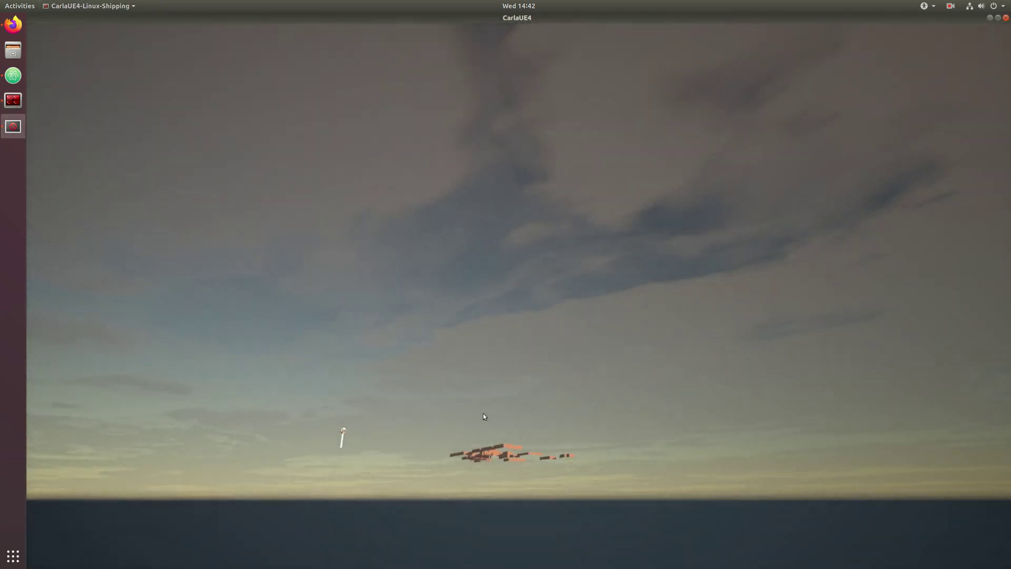
pyautogui.moveTo(484, 416); pyautogui.dragTo(486, 532)
pyautogui.press('w')
pyautogui.press('w')
pyautogui.press('w')
pyautogui.press('w')
pyautogui.press('w')
pyautogui.press('w')
pyautogui.press('w')
pyautogui.press('w')
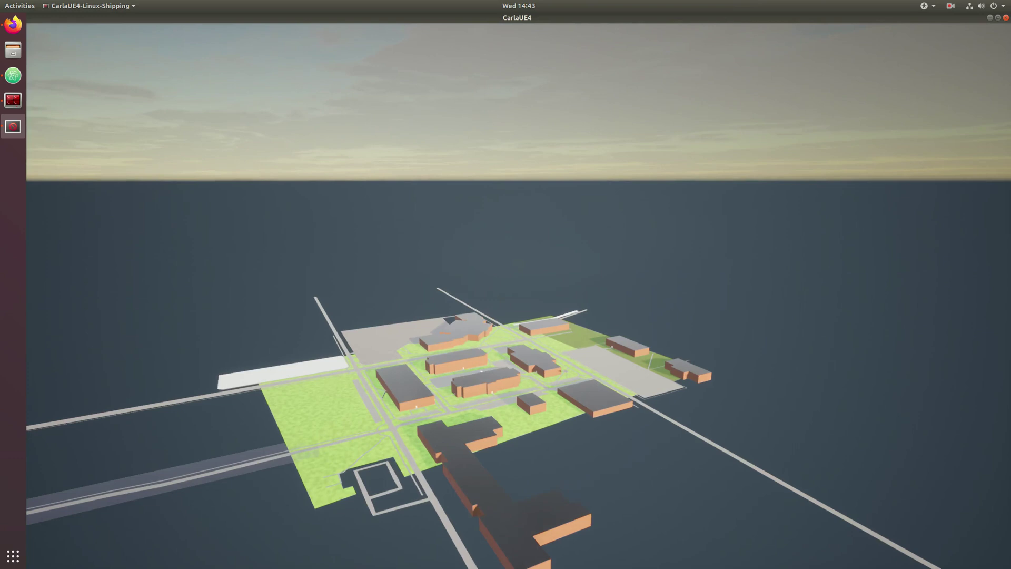
pyautogui.moveTo(505, 568); pyautogui.dragTo(505, 568)
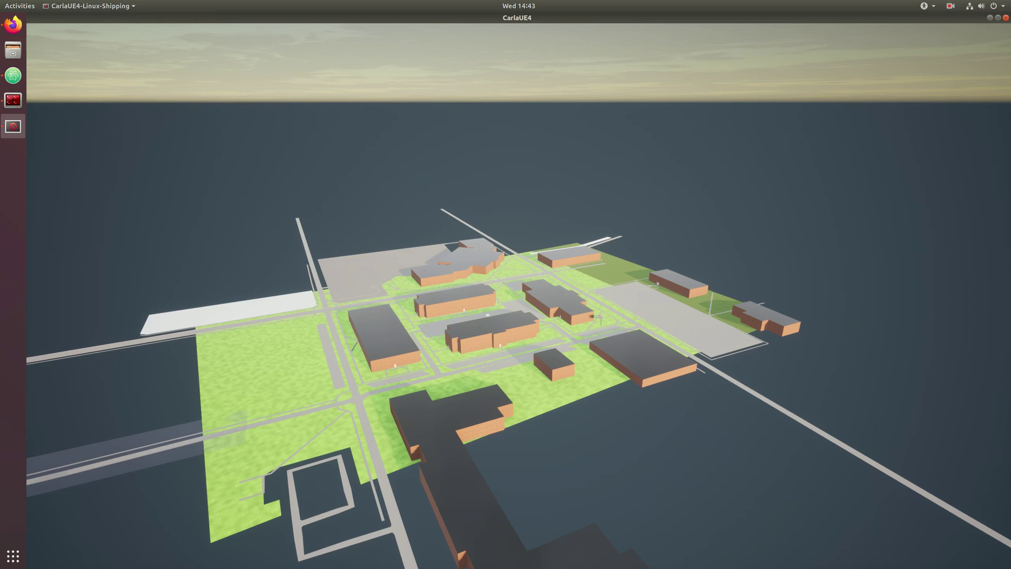
# Spawn traffic vehicles from the terminal and fly the simulator camera closer to the campus buildings and roads.
pyautogui.hotkey('alt', 'Tab')
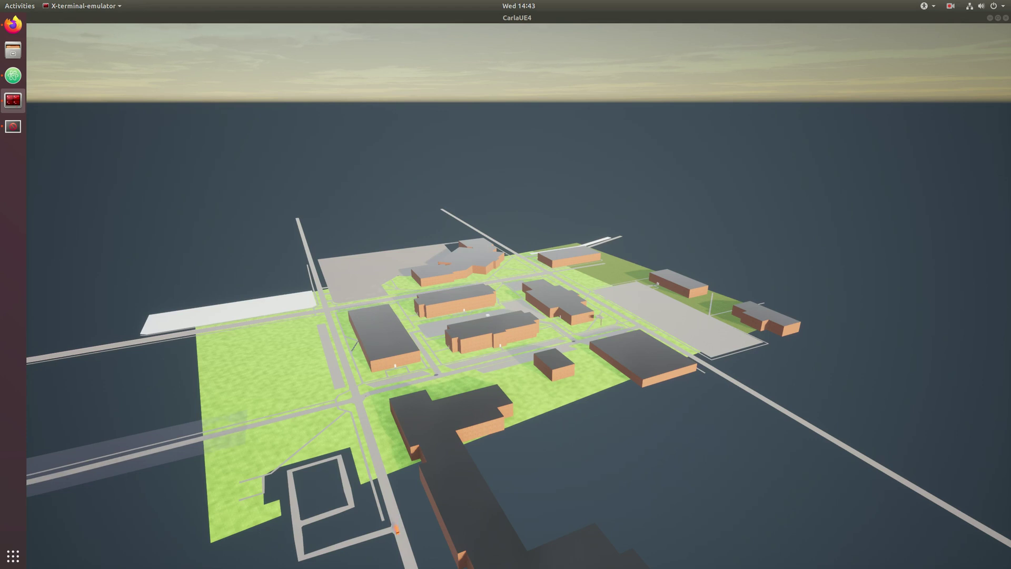
pyautogui.click(211, 457)
pyautogui.press('w')
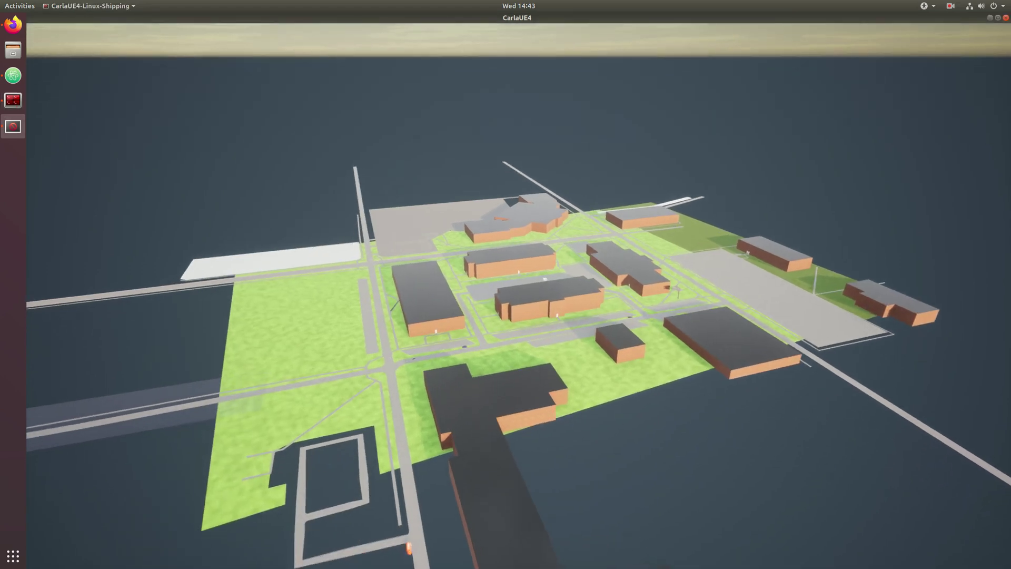
pyautogui.press('w')
pyautogui.press('w')
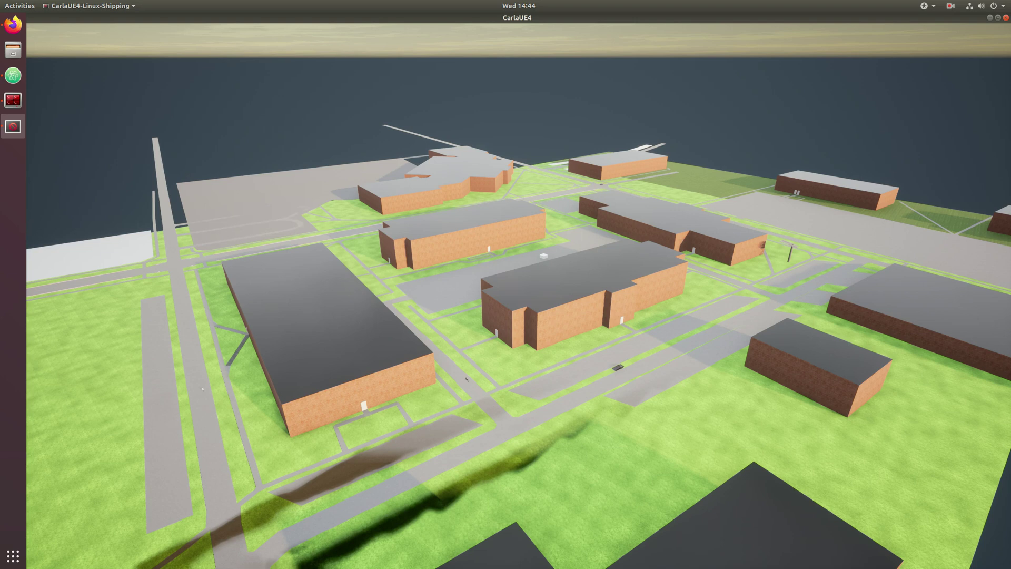
# Launch manual_control.py from the terminal and place its pygame window over the lower-right part of the simulator view.
pyautogui.hotkey('alt', 'Tab')
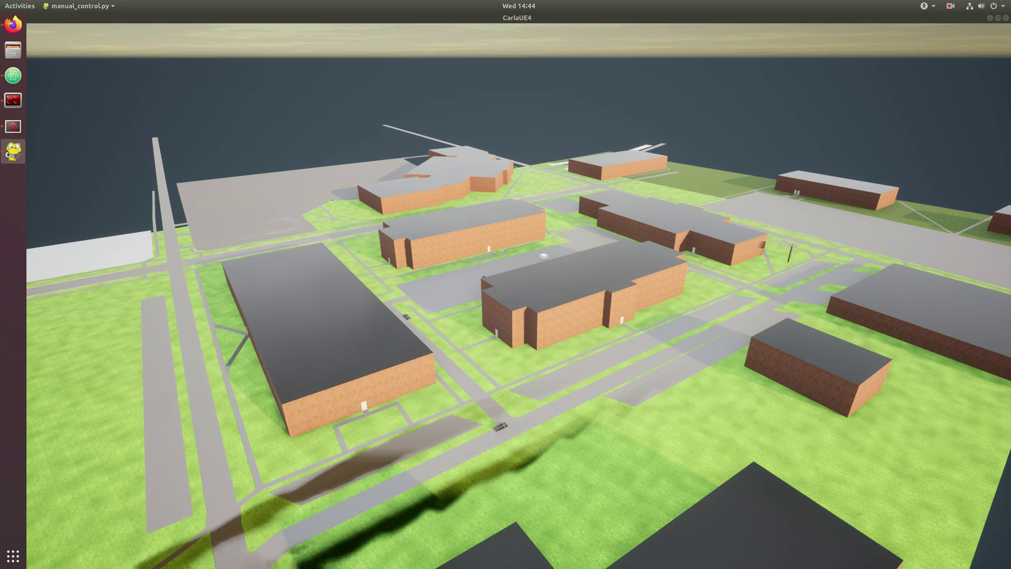
pyautogui.moveTo(0, 310); pyautogui.dragTo(668, 273)
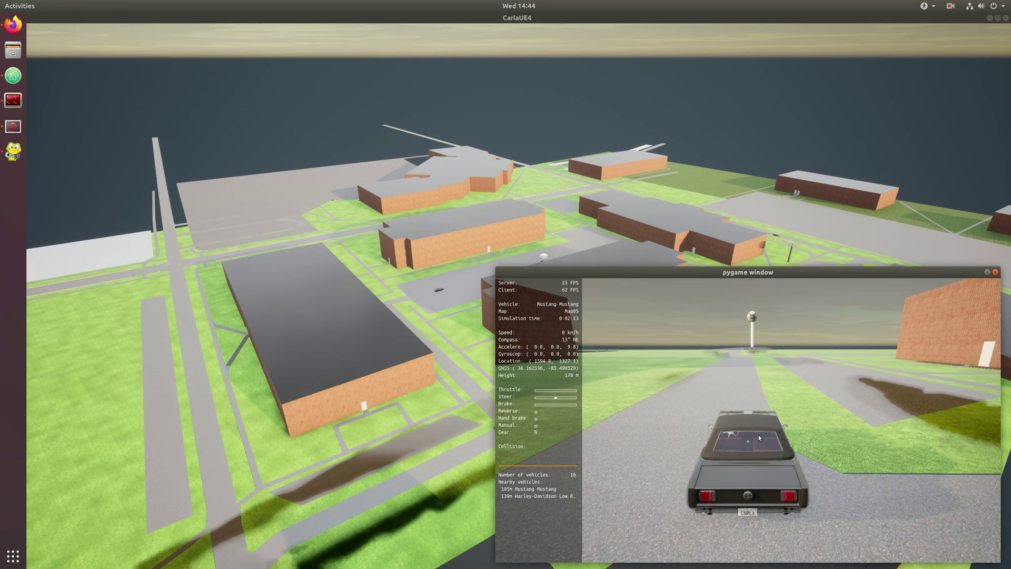
# Drive the Mustang forward toward the water tower, turn right onto the crossing road, and turn right again at its end.
pyautogui.press('w')
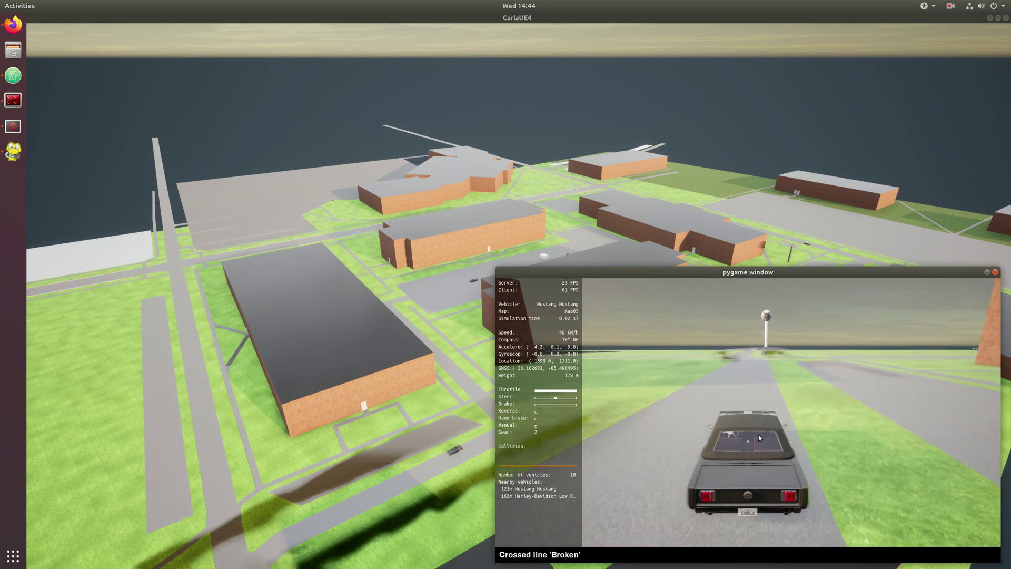
pyautogui.press('w')
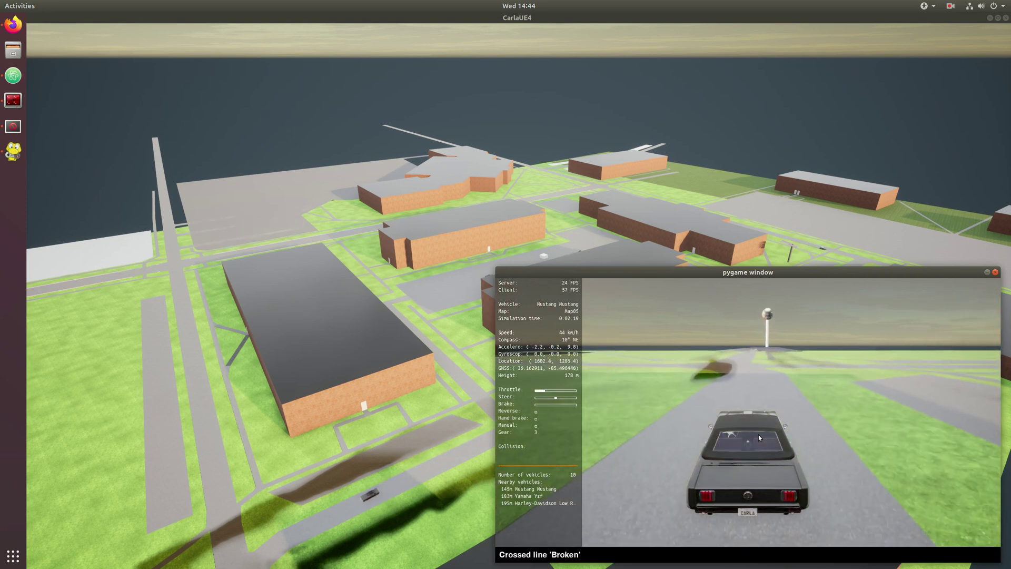
pyautogui.press('d')
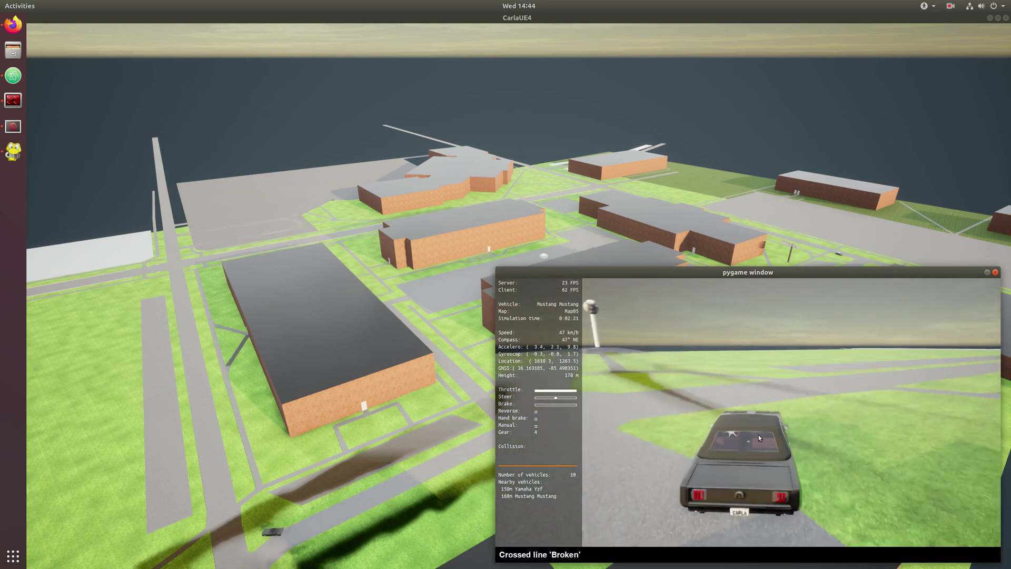
pyautogui.press('a')
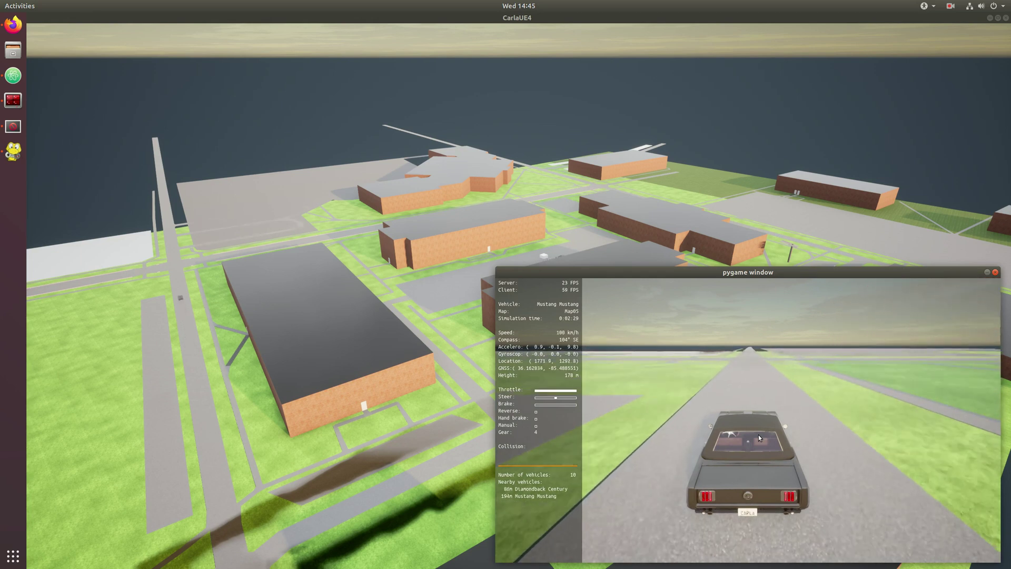
pyautogui.press('d')
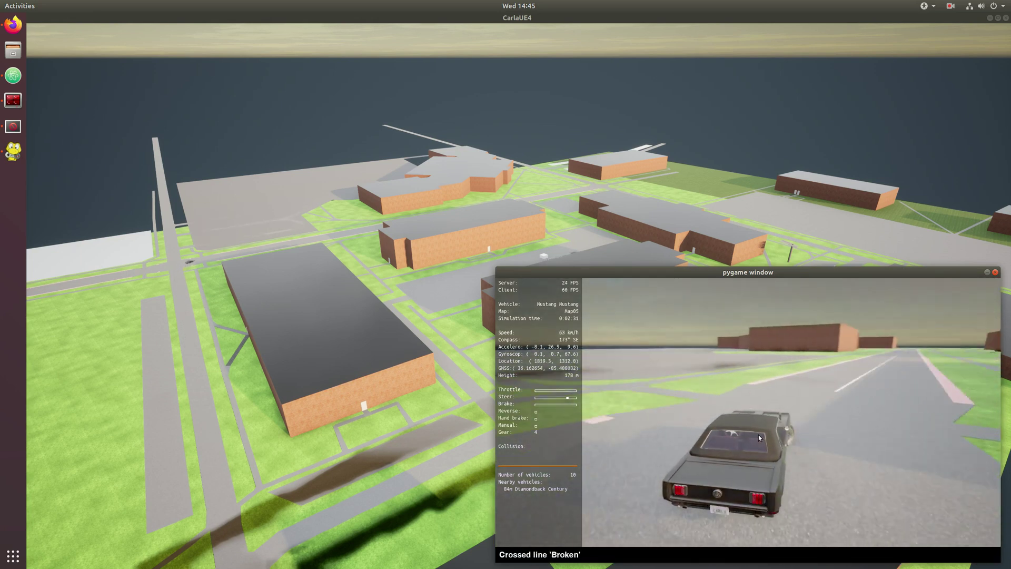
# Drive the Mustang southwest along the marked two-lane road, steering to correct its course, and continue around the campus.
pyautogui.press('w')
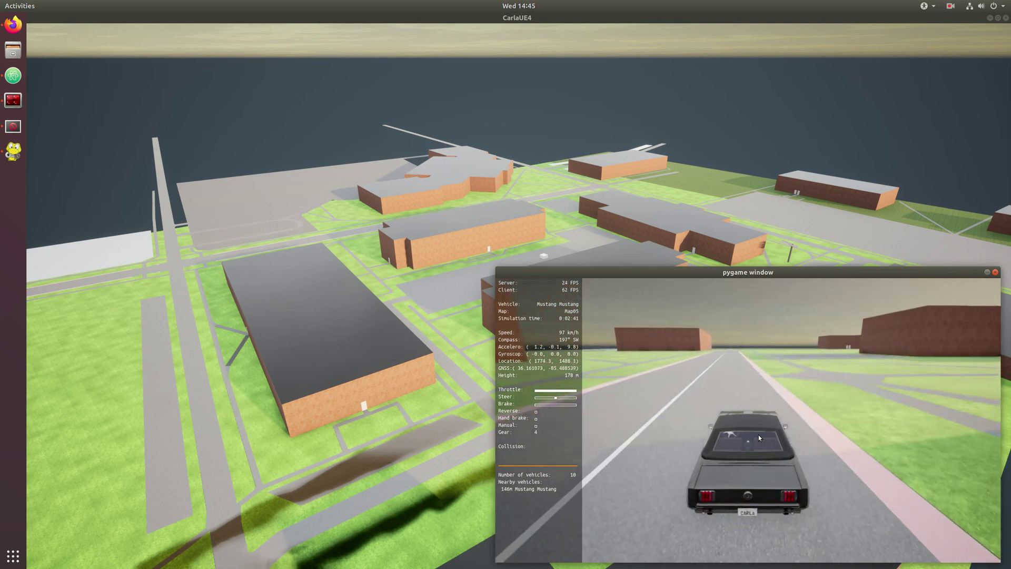
pyautogui.press('a')
pyautogui.press('d')
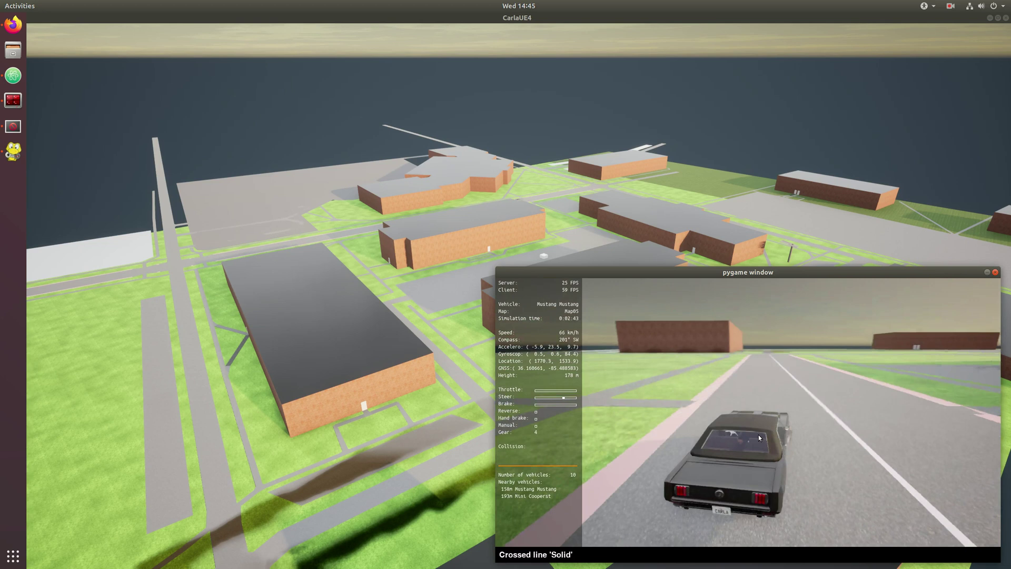
pyautogui.press('a')
pyautogui.press('w')
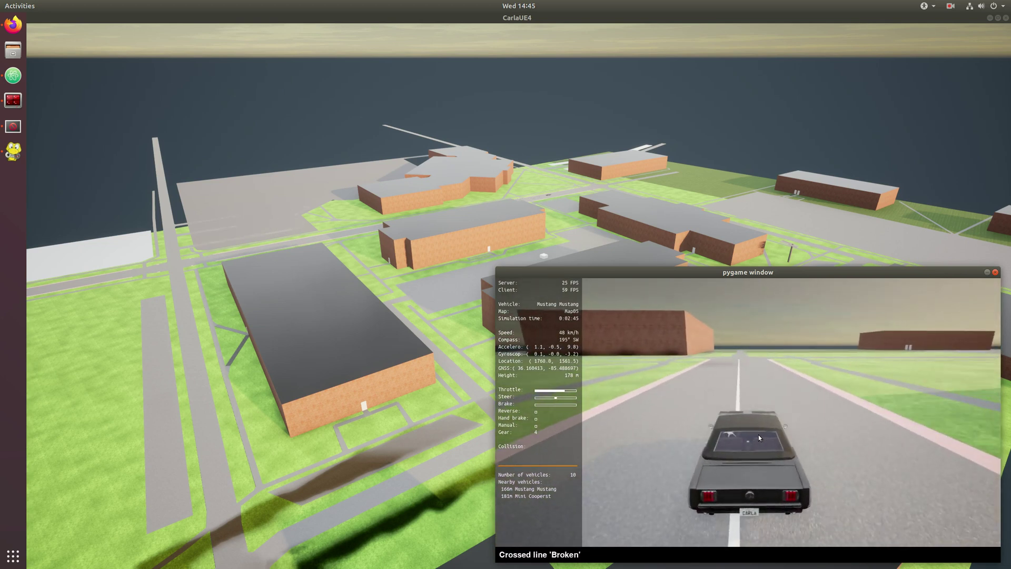
pyautogui.press('d')
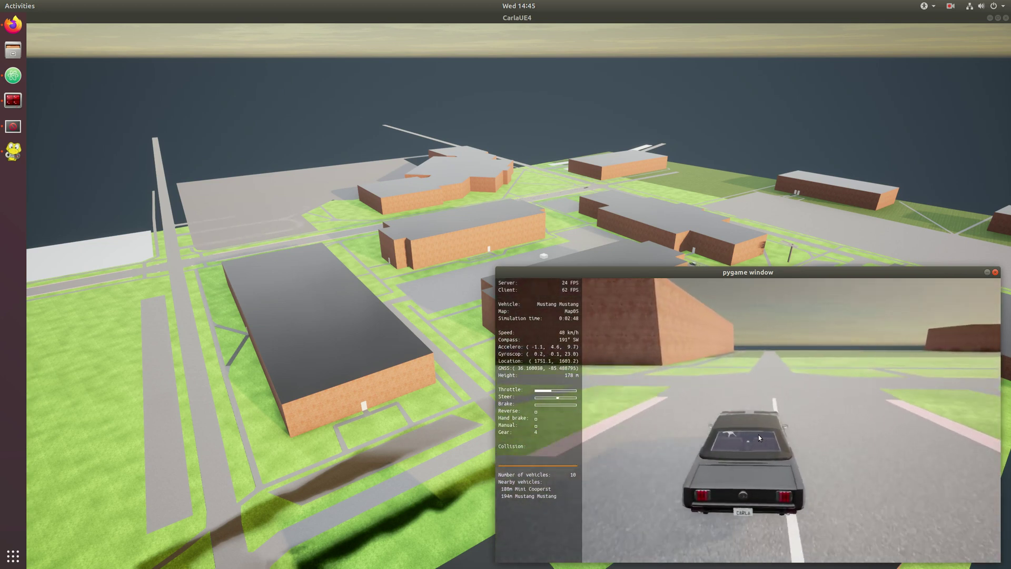
pyautogui.press('w')
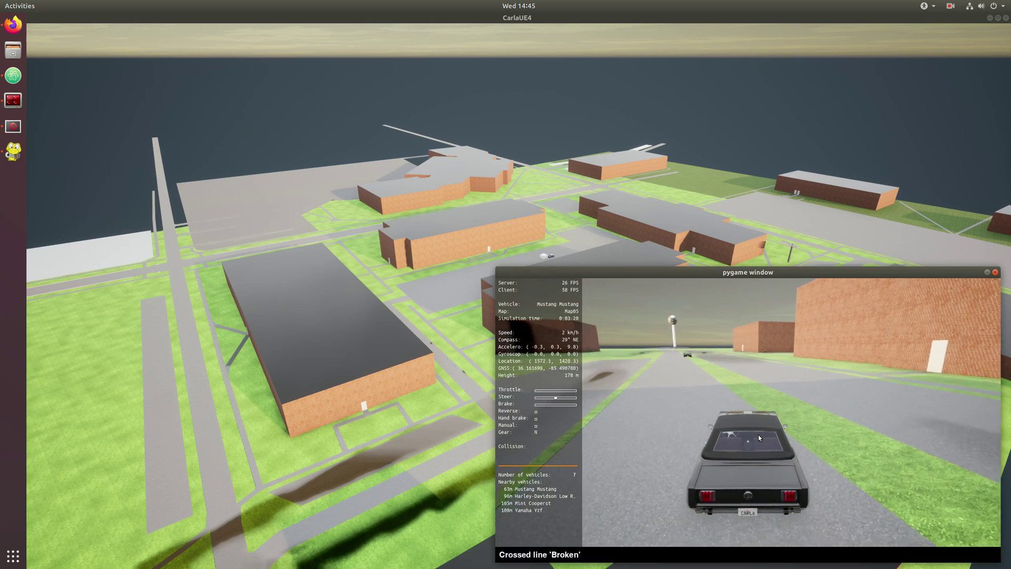
# Change the controlled vehicle to the Carlamotors Carla-Cola truck and turn on autopilot.
pyautogui.press('BackSpace')
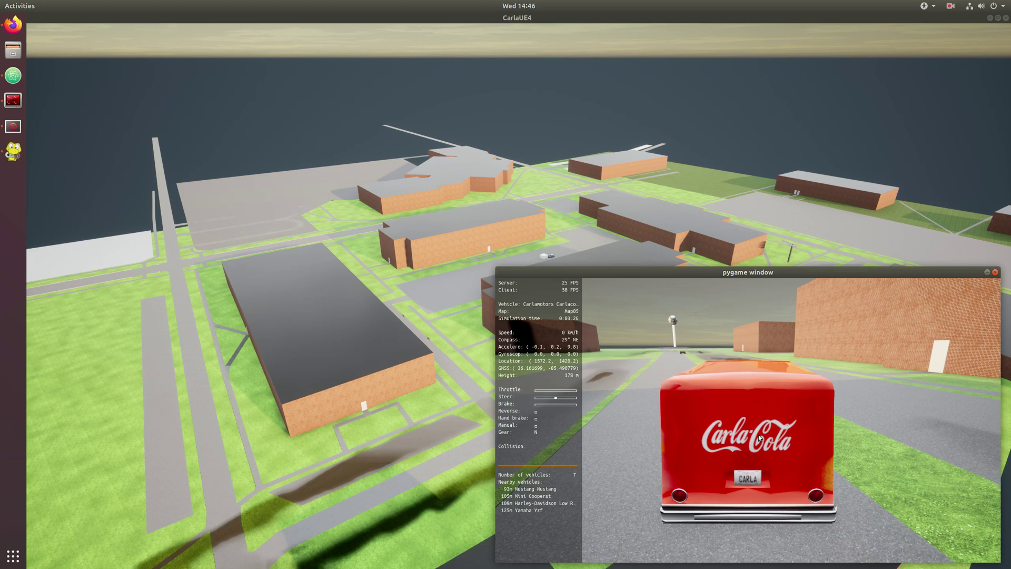
pyautogui.press('p')
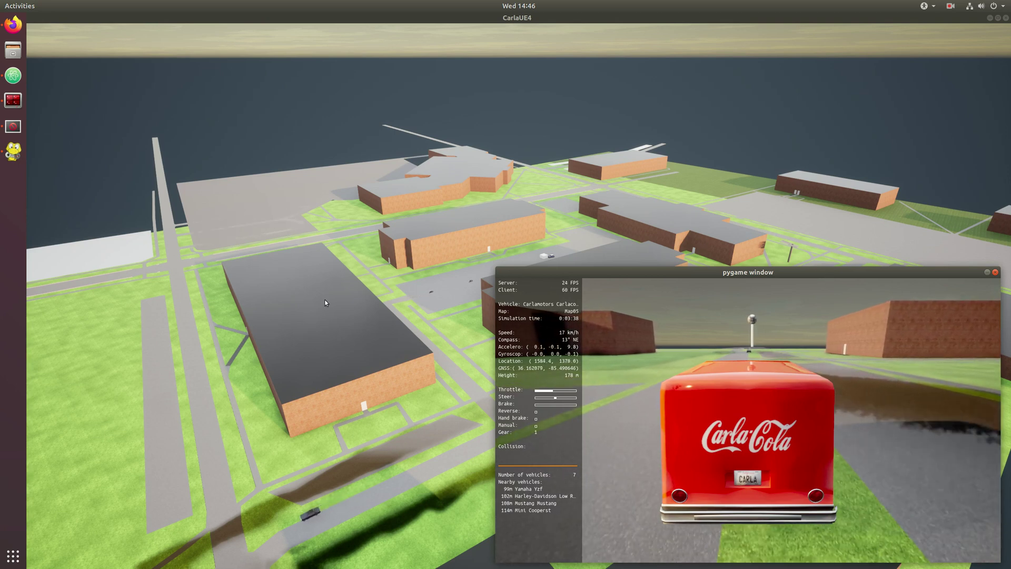
# Bring the simulator view forward to watch the truck, and move the reopened pygame window to the view's upper-right corner.
pyautogui.click(245, 330)
pyautogui.moveTo(245, 332); pyautogui.dragTo(244, 329)
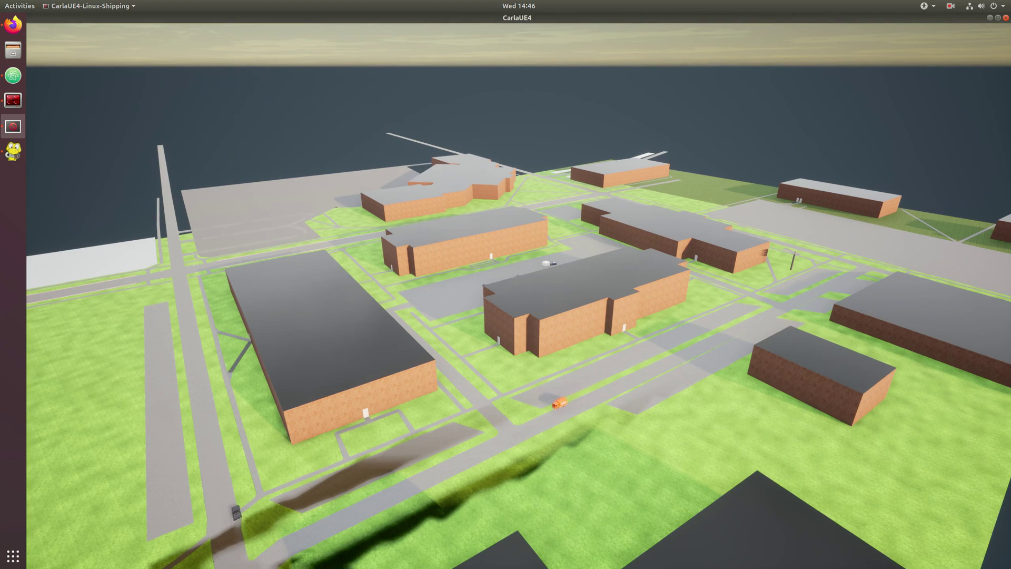
pyautogui.click(12, 147)
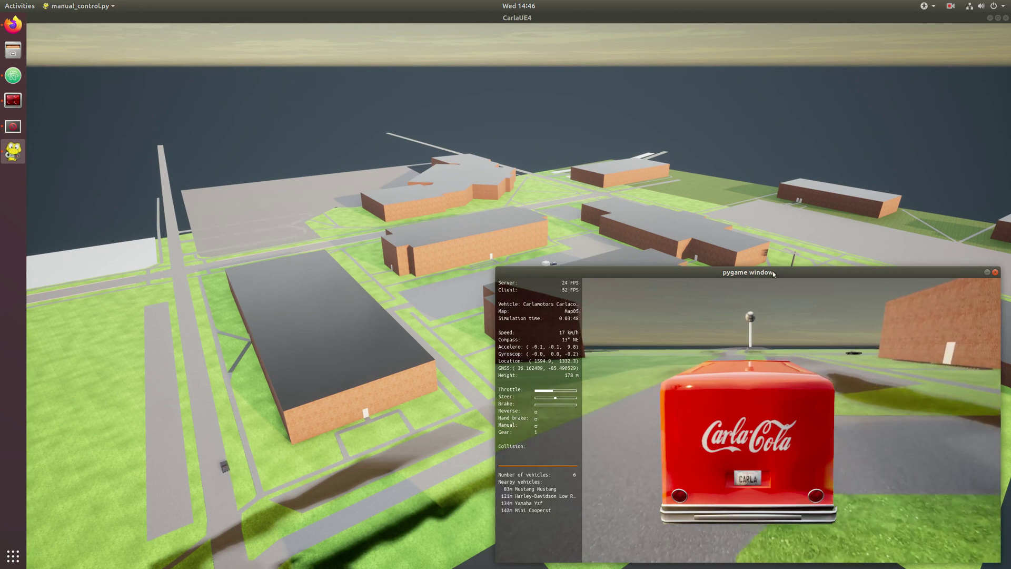
pyautogui.moveTo(769, 270); pyautogui.dragTo(790, 67)
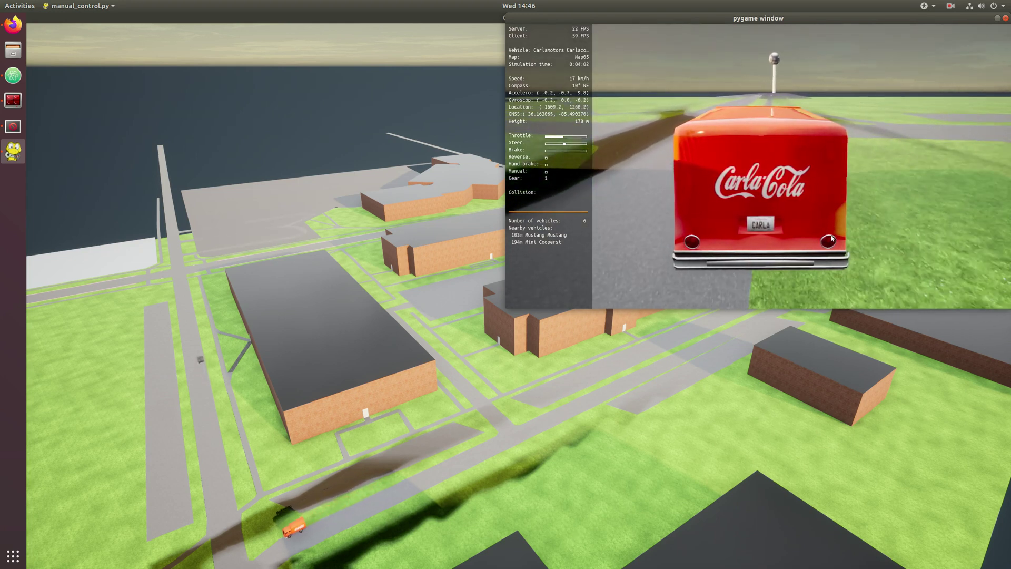
# Drive the truck manually from the in-cab camera with autopilot off, and turn autopilot back on.
pyautogui.press('Tab')
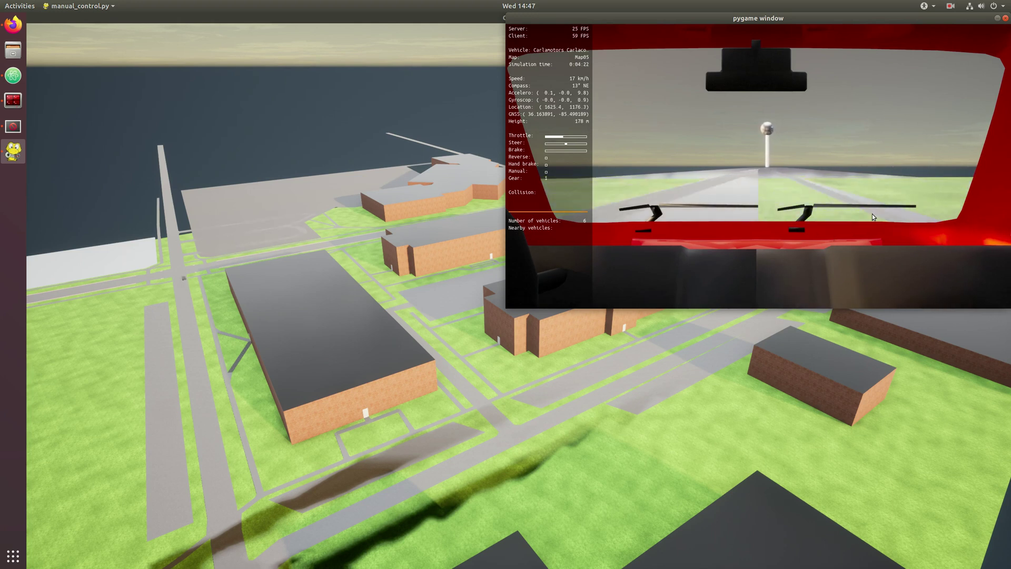
pyautogui.press('p')
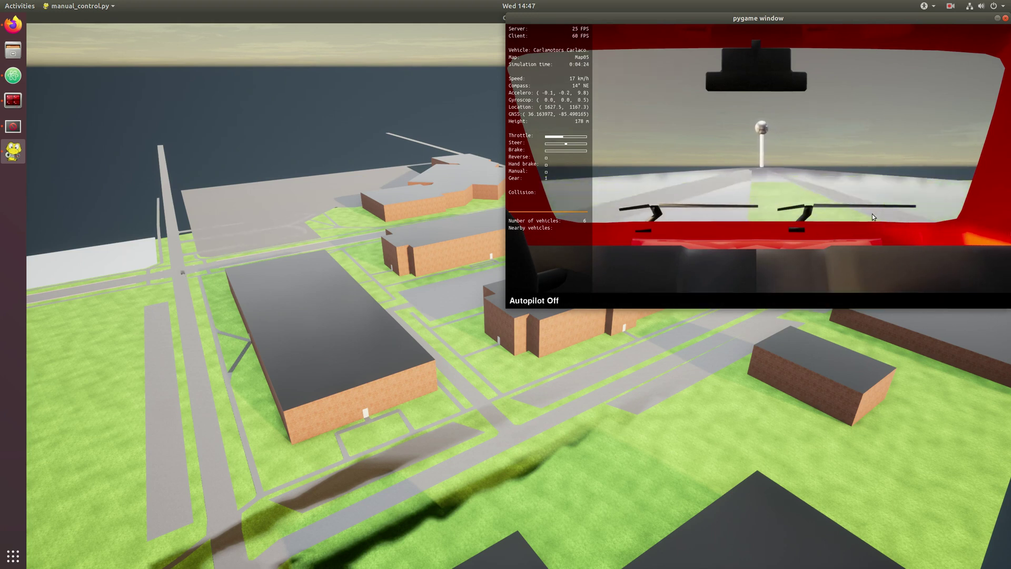
pyautogui.press('w')
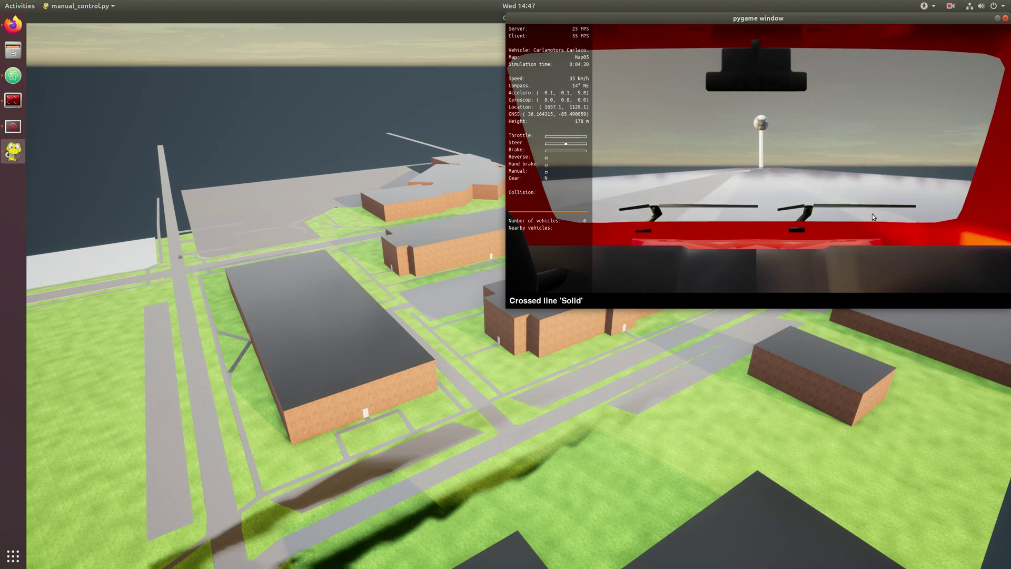
pyautogui.press('a')
pyautogui.press('p')
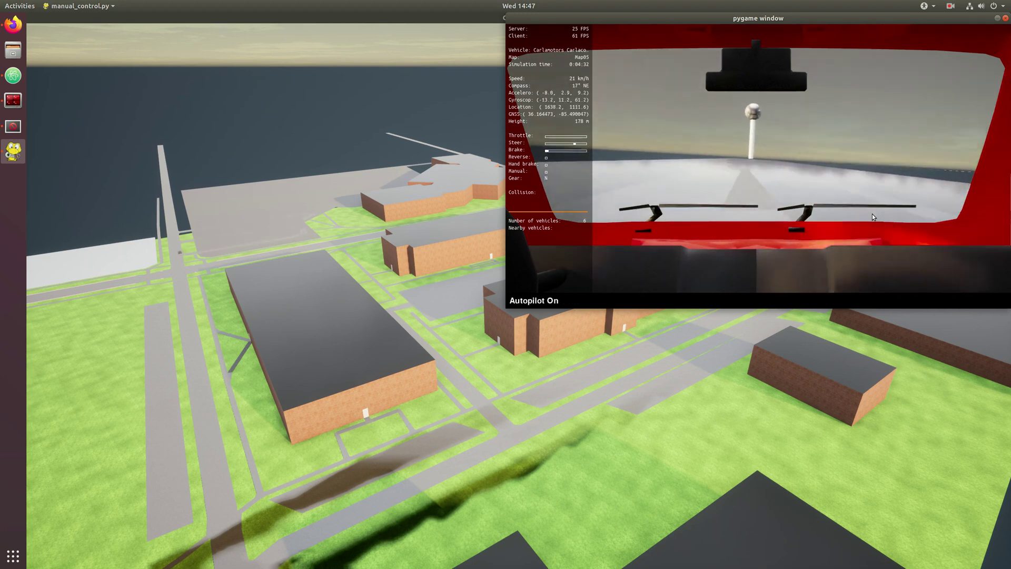